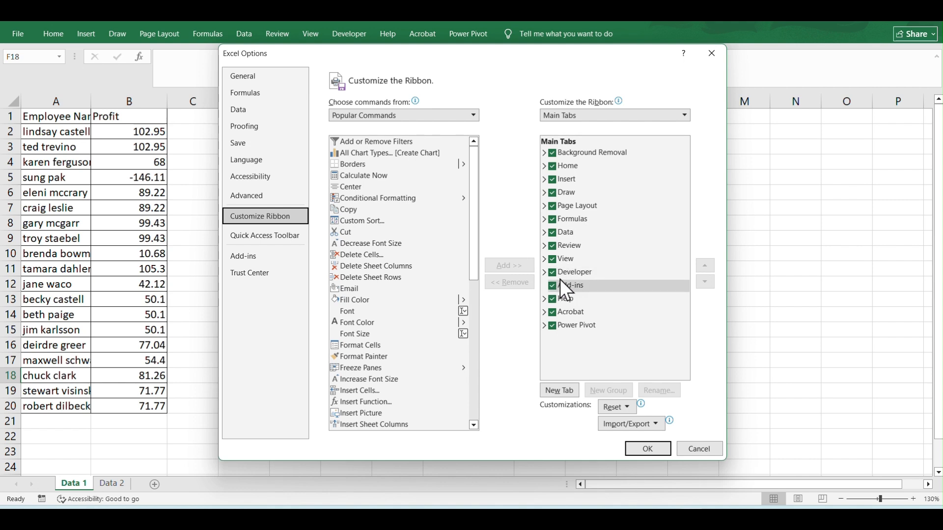
# - Accept the ribbon customization and look over the Data 2 sheet before returning to Data 1
pyautogui.click(644, 453)
pyautogui.click(347, 35)
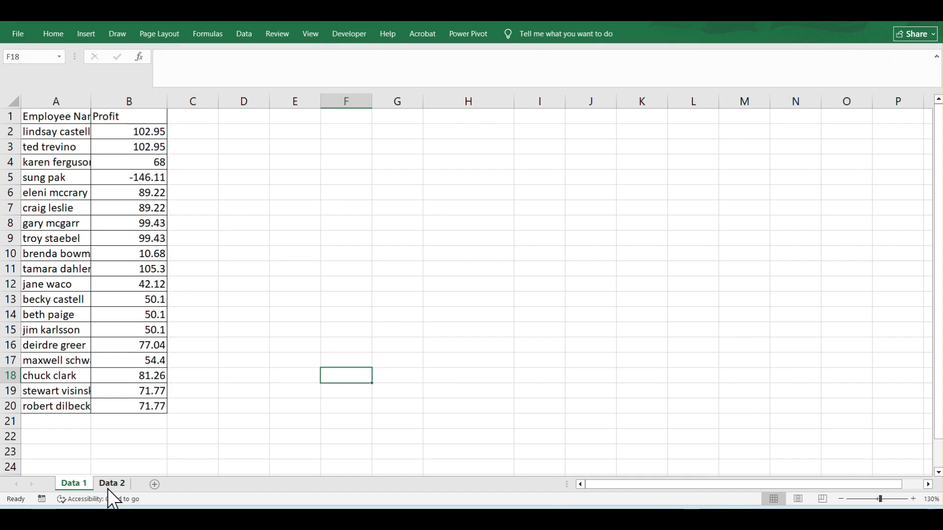
pyautogui.click(107, 488)
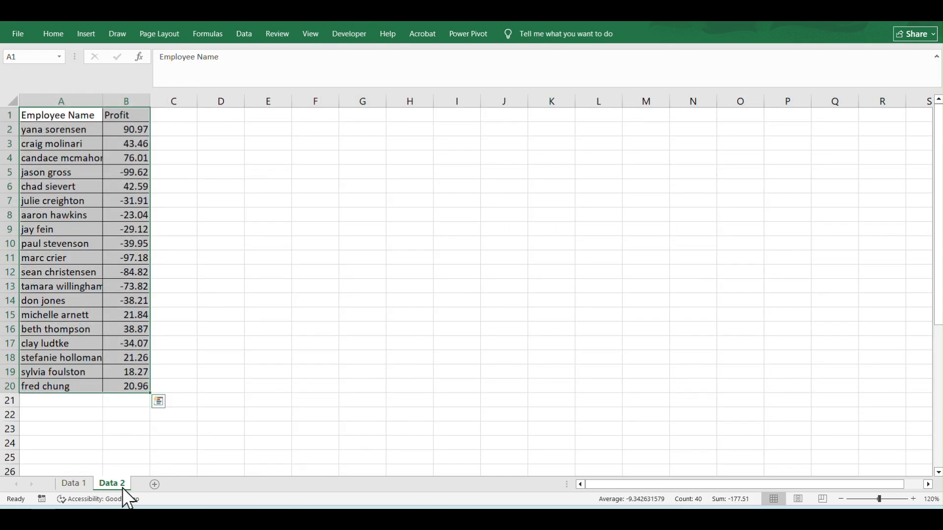
pyautogui.click(71, 481)
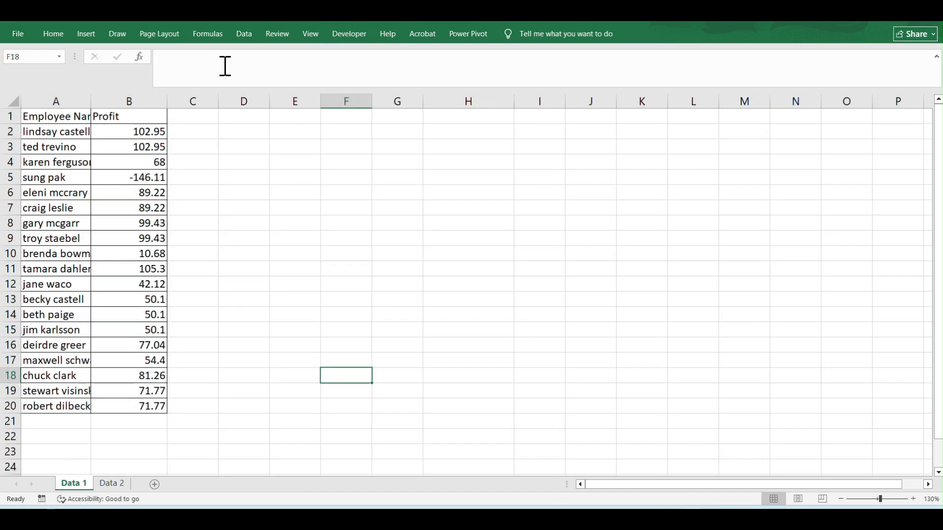
# - Start recording a new macro named n, stored in This Workbook
pyautogui.click(343, 35)
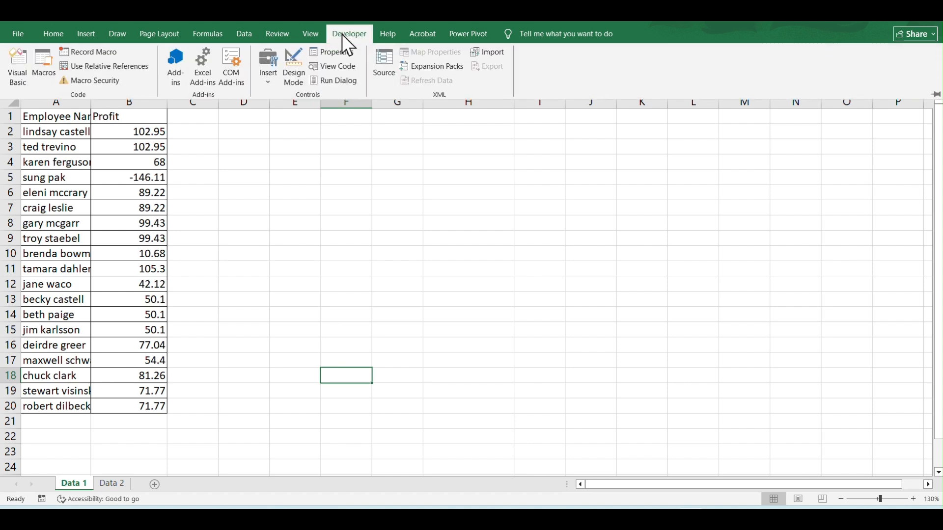
pyautogui.click(74, 53)
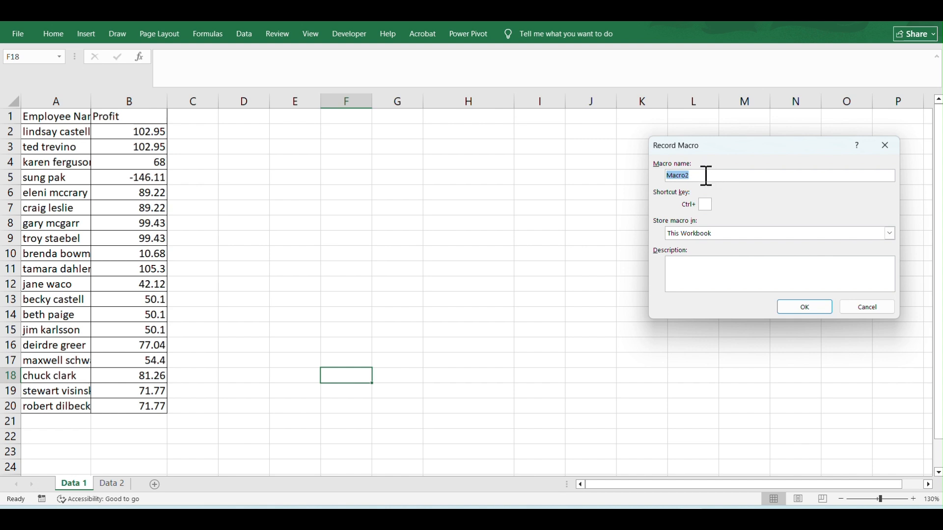
pyautogui.click(707, 176)
pyautogui.write('n')
pyautogui.click(804, 309)
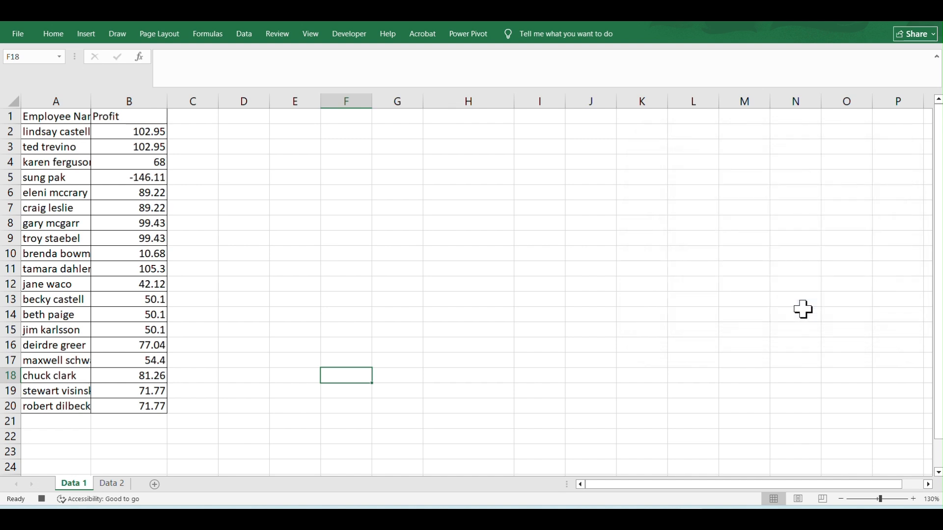
# - Apply All Borders to the whole data table A1:B20 on the Data 1 sheet
pyautogui.click(69, 117)
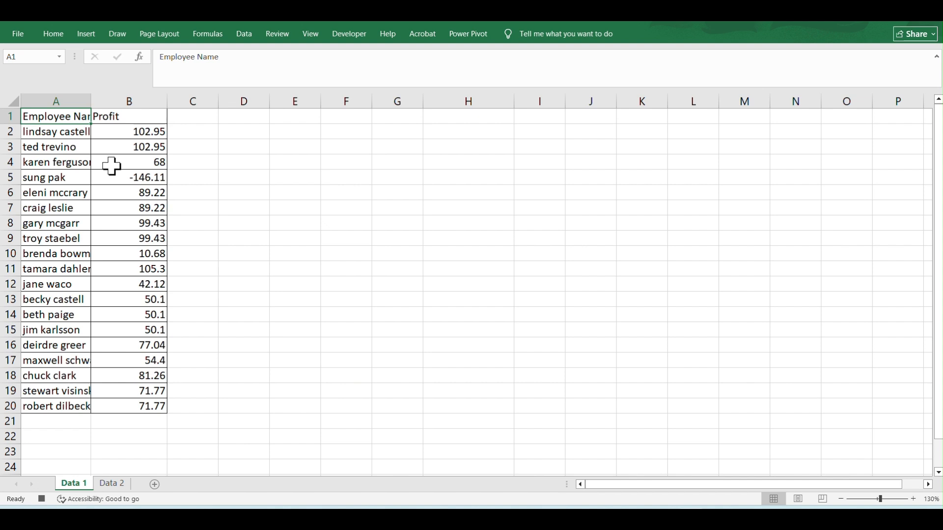
pyautogui.hotkey('ctrl', 'shift', 'Down')
pyautogui.hotkey('ctrl', 'shift', 'Right')
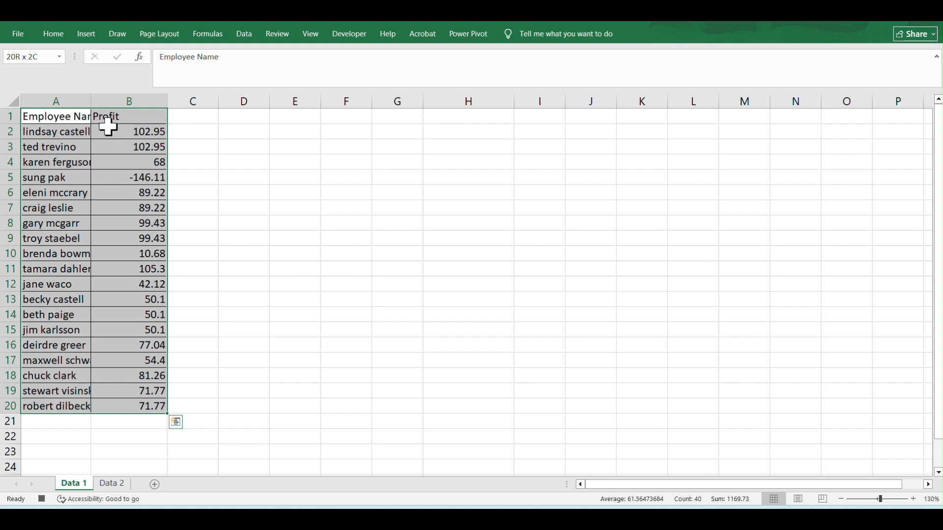
pyautogui.click(53, 34)
pyautogui.click(144, 76)
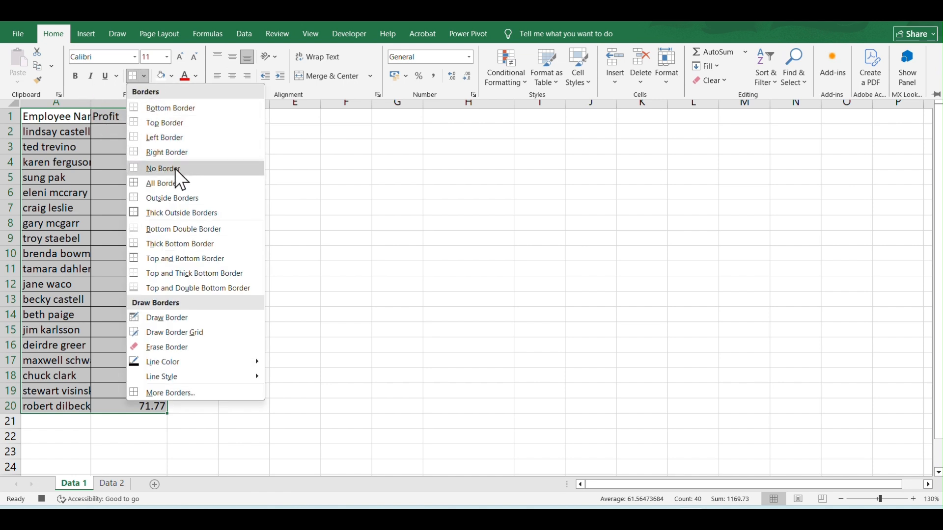
pyautogui.click(175, 181)
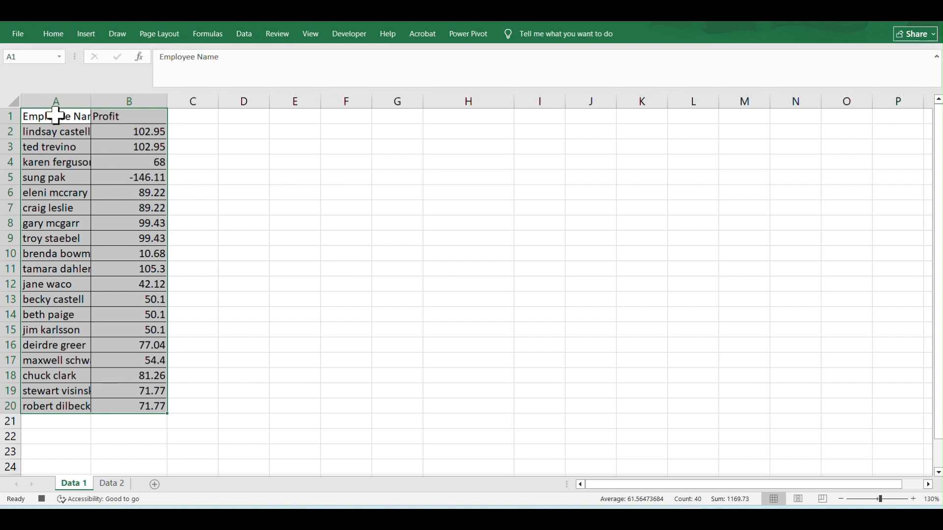
# - Make the header cells A1:B1 bold and fill them with a light gold theme color
pyautogui.click(55, 116)
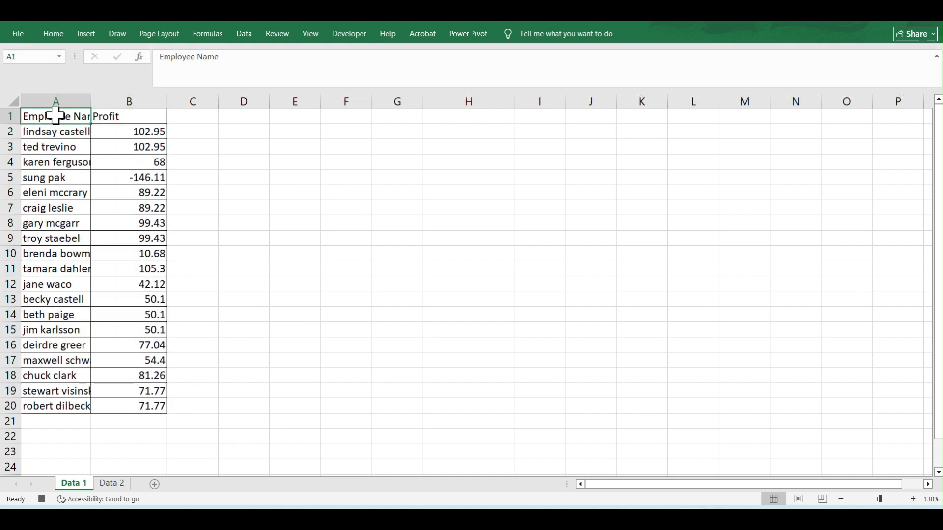
pyautogui.moveTo(55, 116); pyautogui.dragTo(130, 116)
pyautogui.click(53, 34)
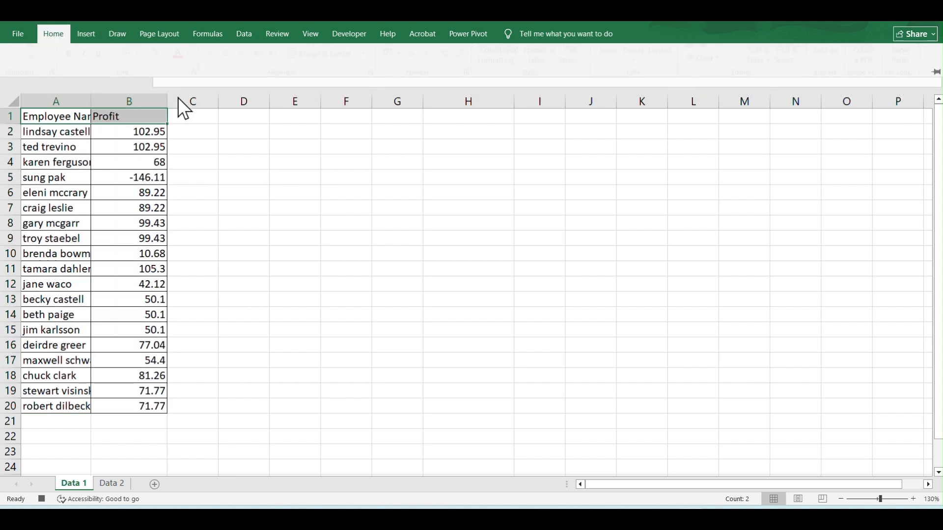
pyautogui.click(76, 76)
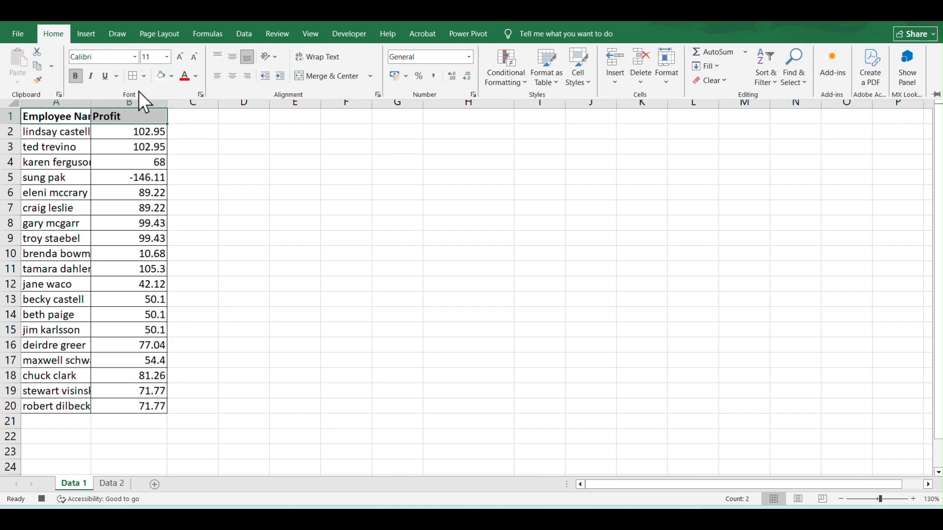
pyautogui.click(172, 76)
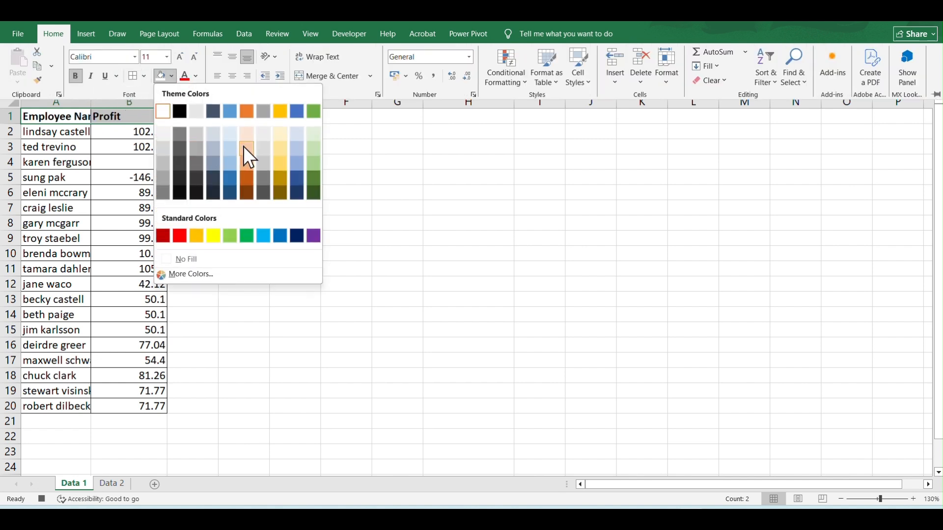
pyautogui.click(279, 148)
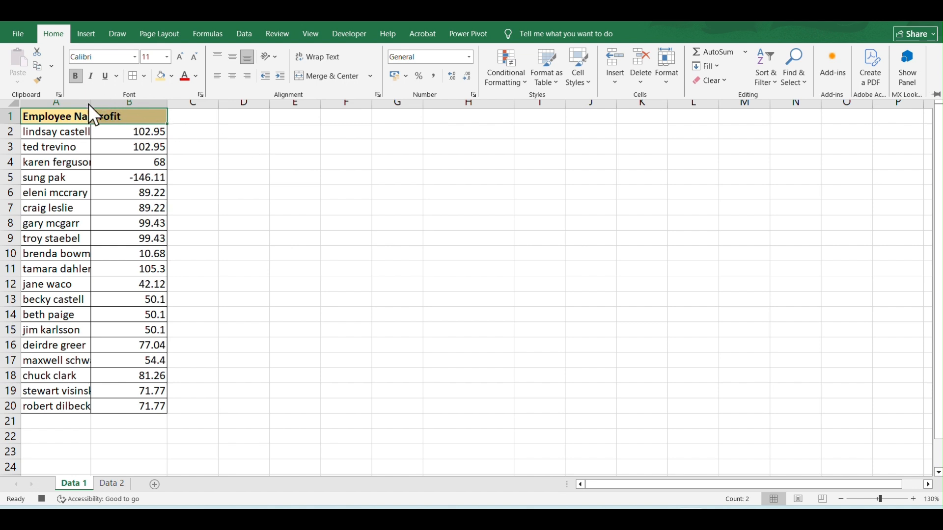
# - Widen columns A and B so the employee names and the Profit column fit comfortably
pyautogui.click(94, 118)
pyautogui.moveTo(92, 102); pyautogui.dragTo(134, 104)
pyautogui.moveTo(212, 101); pyautogui.dragTo(257, 107)
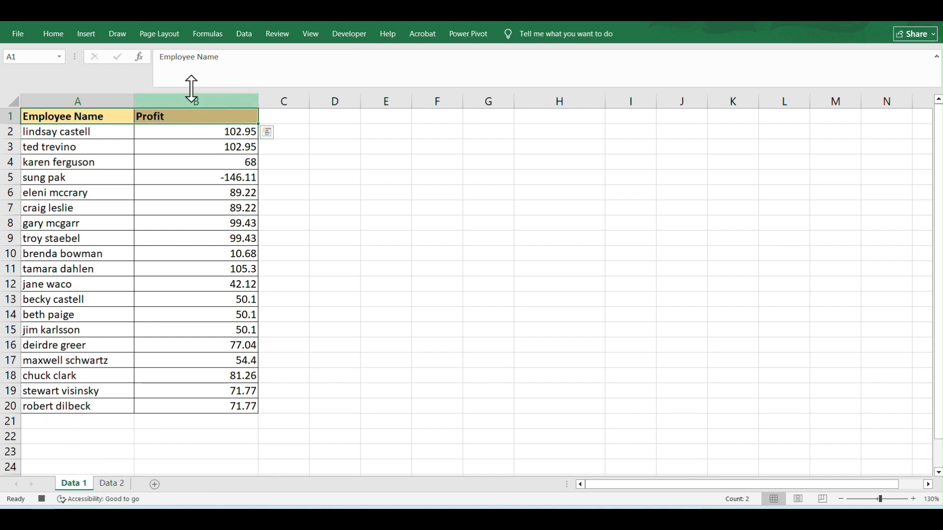
pyautogui.click(344, 38)
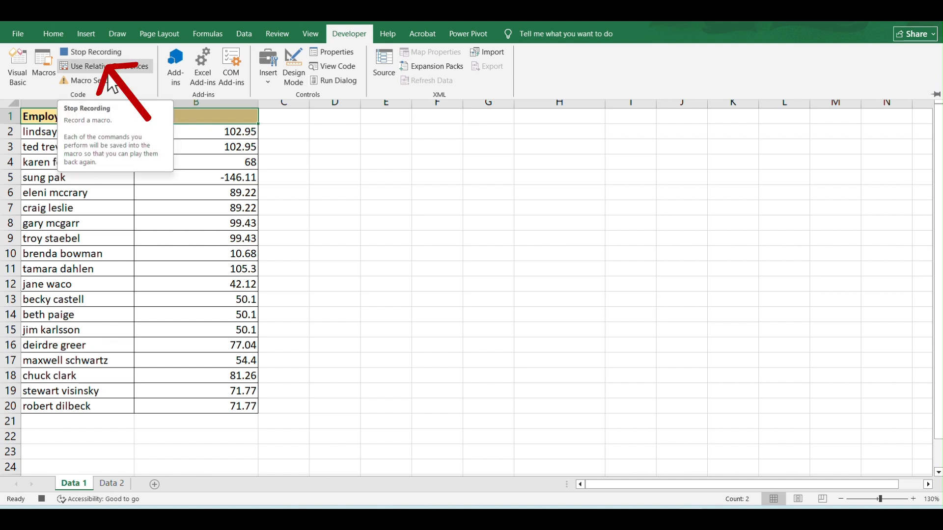
pyautogui.click(317, 175)
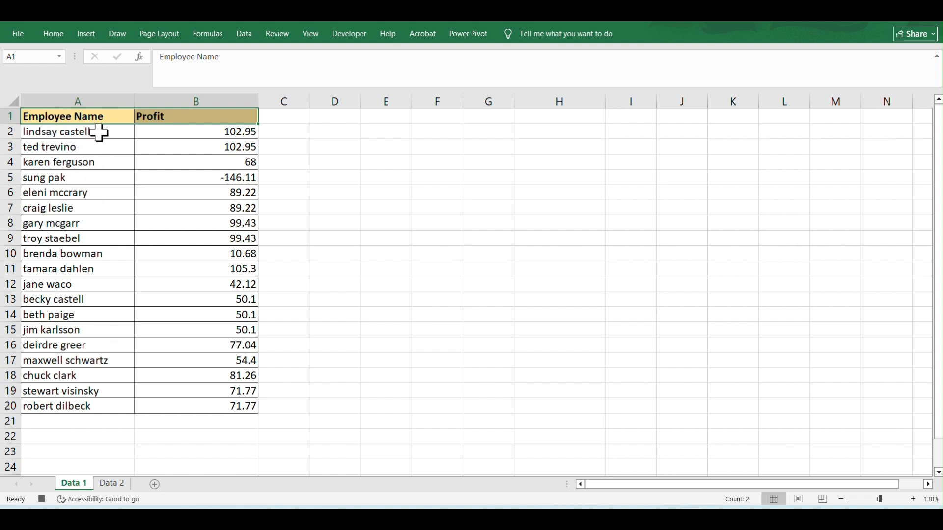
# - Insert a new column before the Profit column
pyautogui.click(143, 100)
pyautogui.rightClick(143, 100)
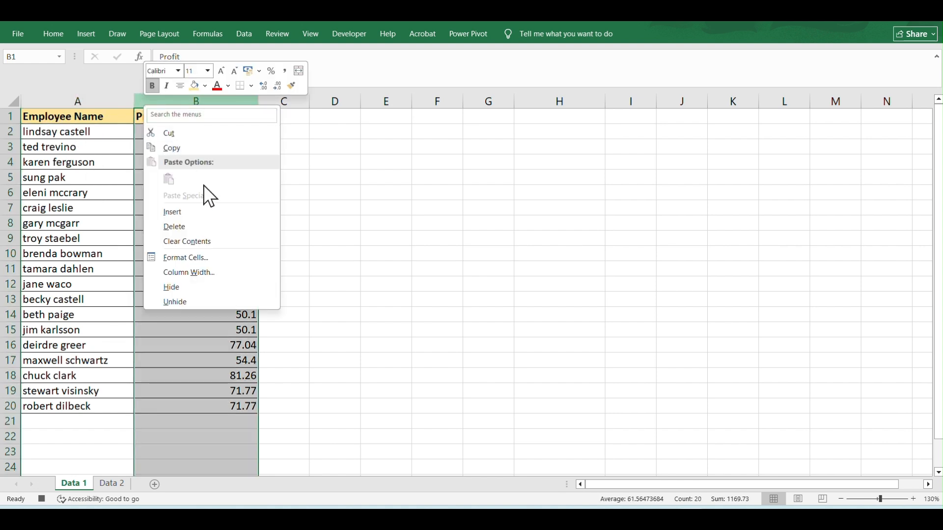
pyautogui.click(200, 210)
# - Enter the header "Formatted Employee Name" in B1 and widen column B to fit it
pyautogui.click(156, 117)
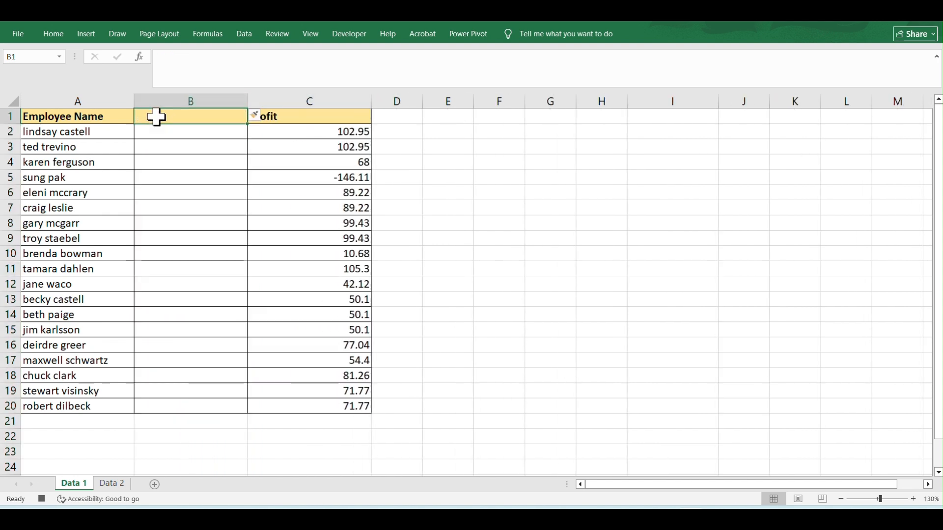
pyautogui.write('Form')
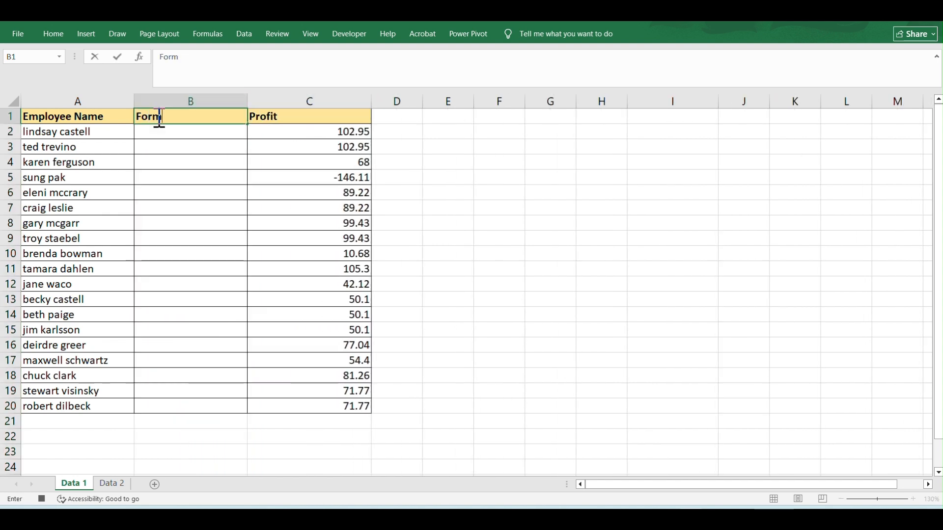
pyautogui.write('atted E')
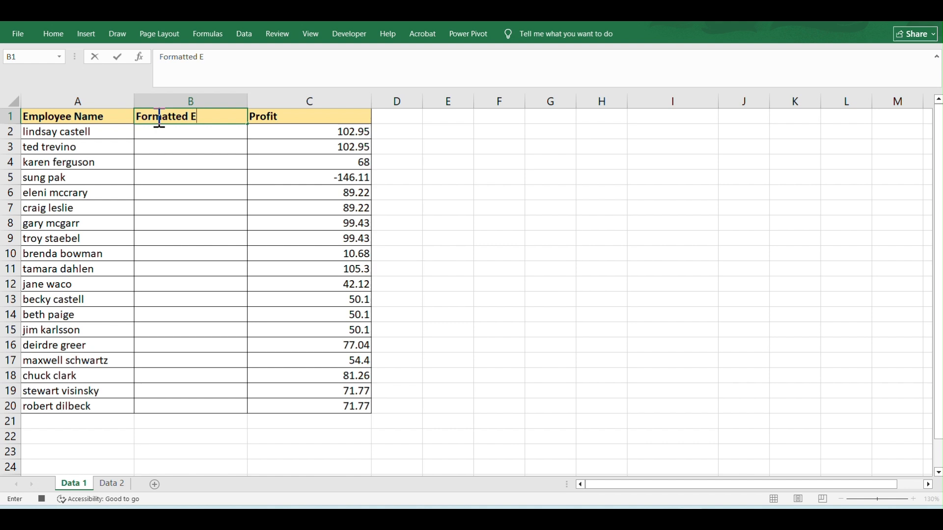
pyautogui.write('mployee Name')
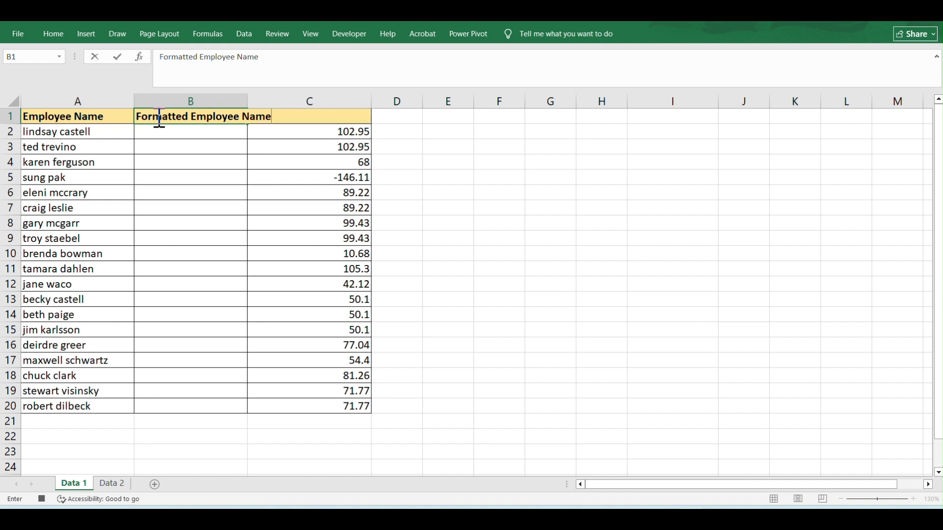
pyautogui.click(199, 146)
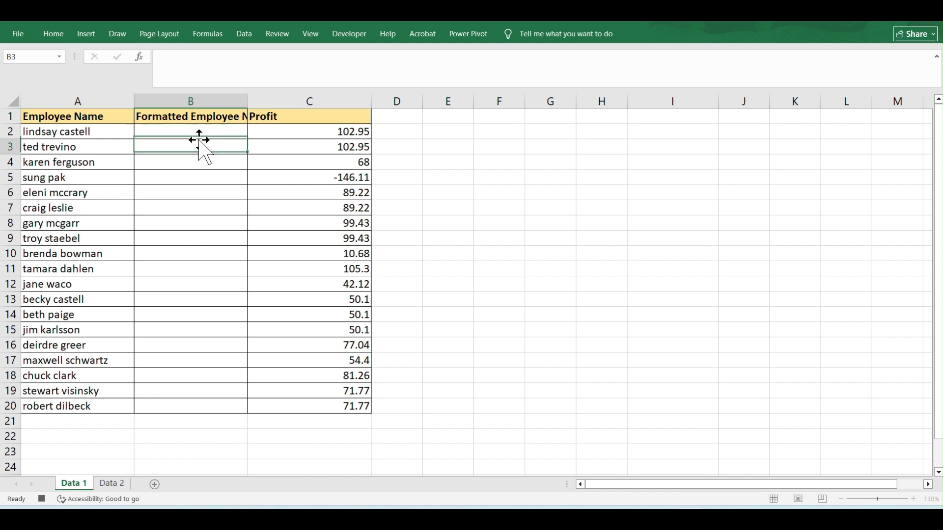
pyautogui.moveTo(248, 101); pyautogui.dragTo(283, 103)
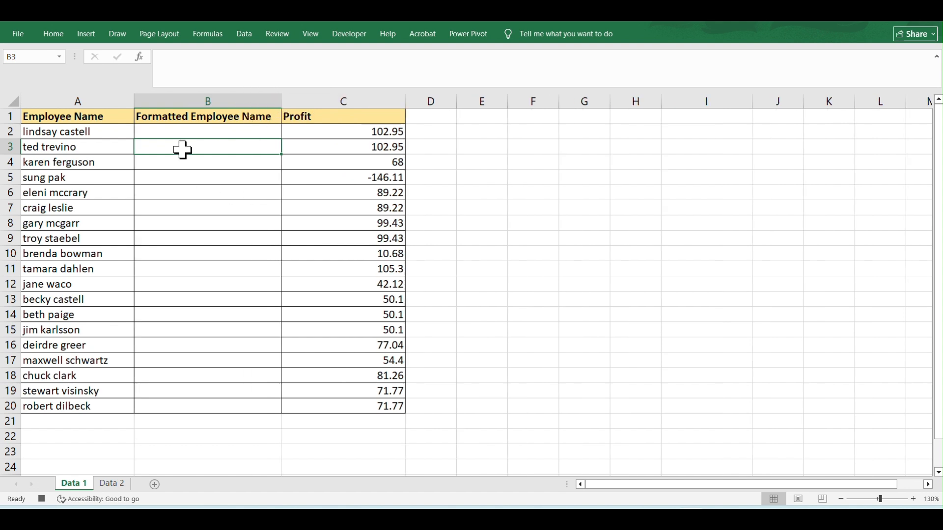
# - Enter =PROPER(A2) in B2 and fill the formula down to B20
pyautogui.click(184, 133)
pyautogui.write('=')
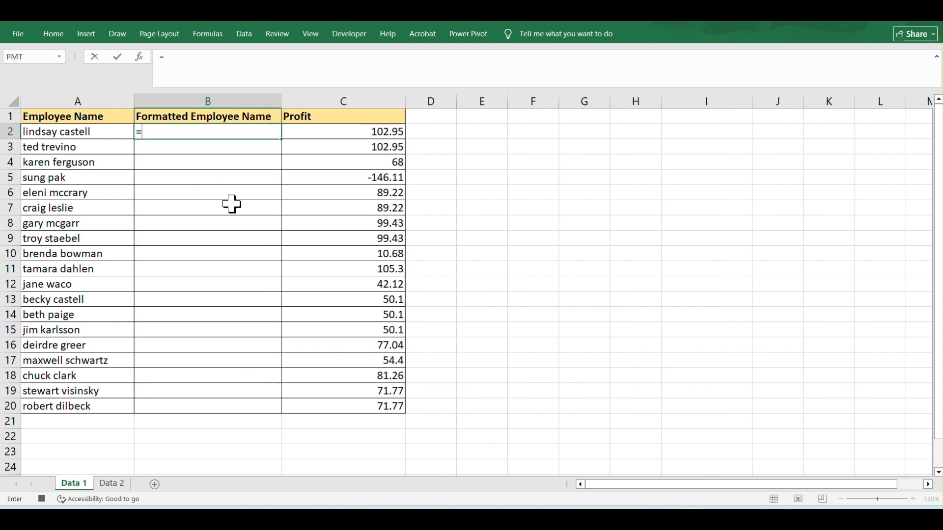
pyautogui.write('proper')
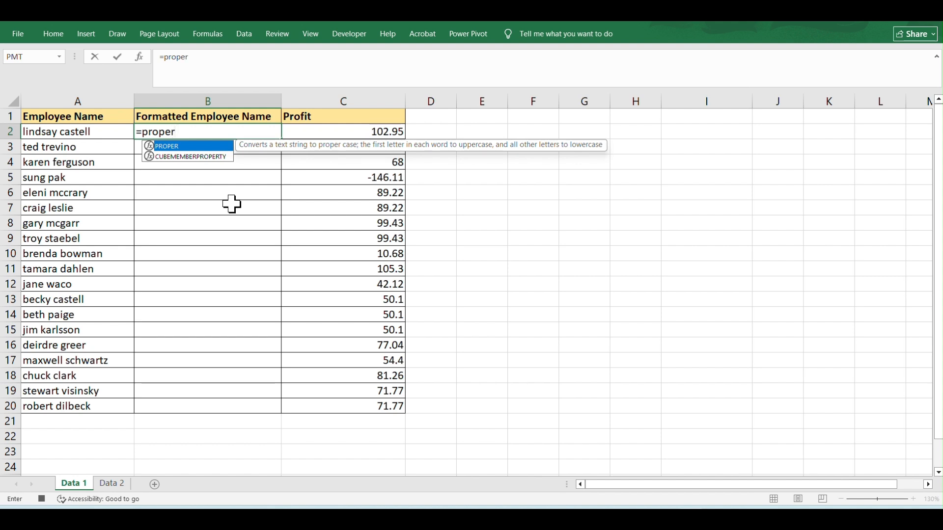
pyautogui.press('Tab')
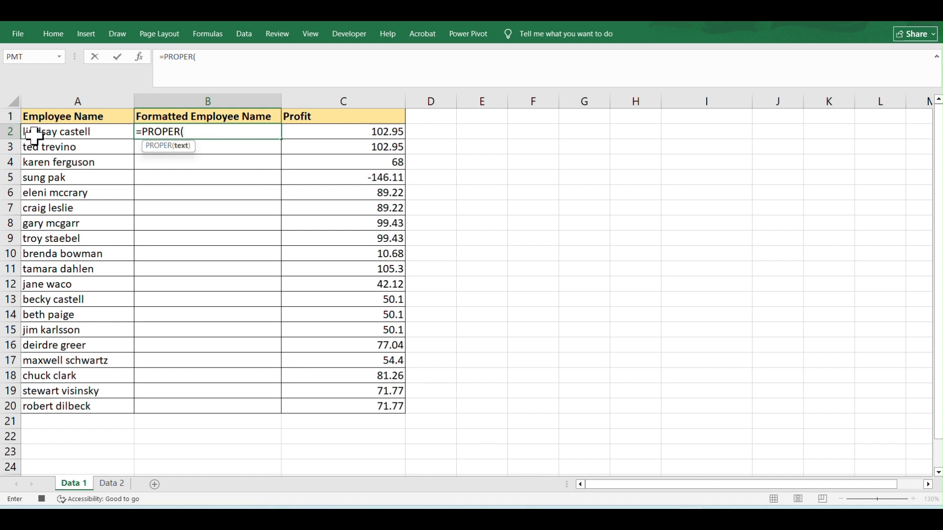
pyautogui.click(70, 131)
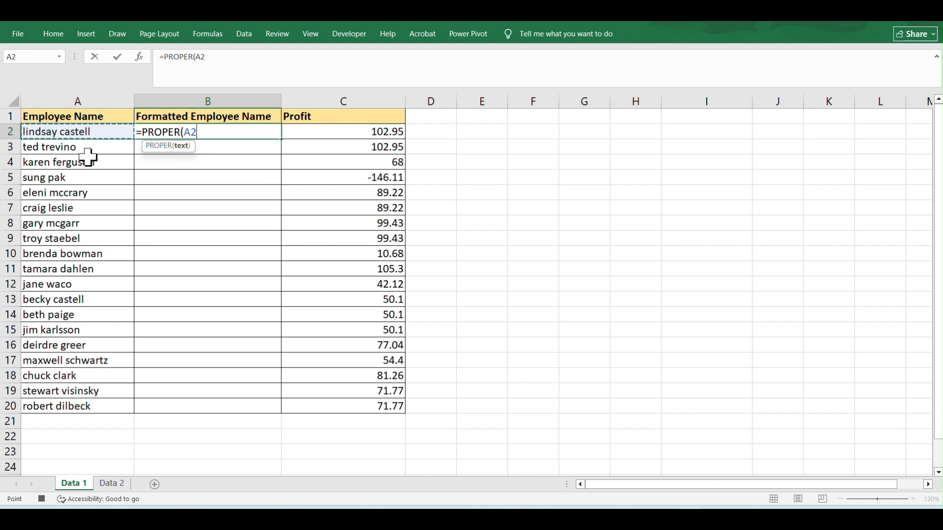
pyautogui.write(')')
pyautogui.press('Return')
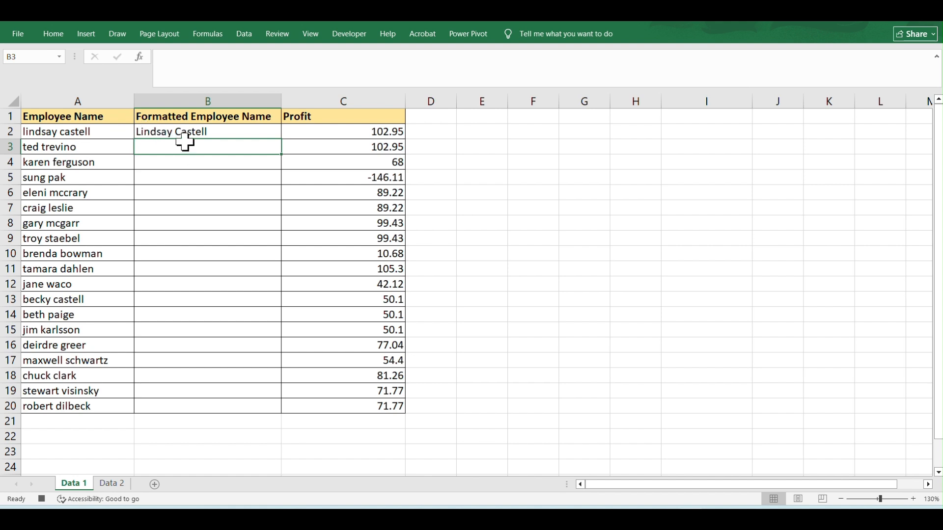
pyautogui.click(210, 131)
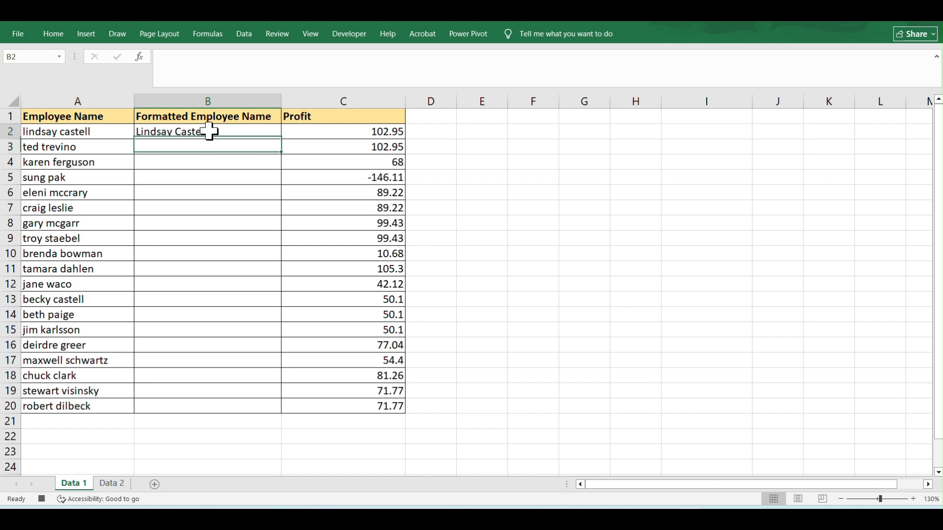
pyautogui.doubleClick(282, 141)
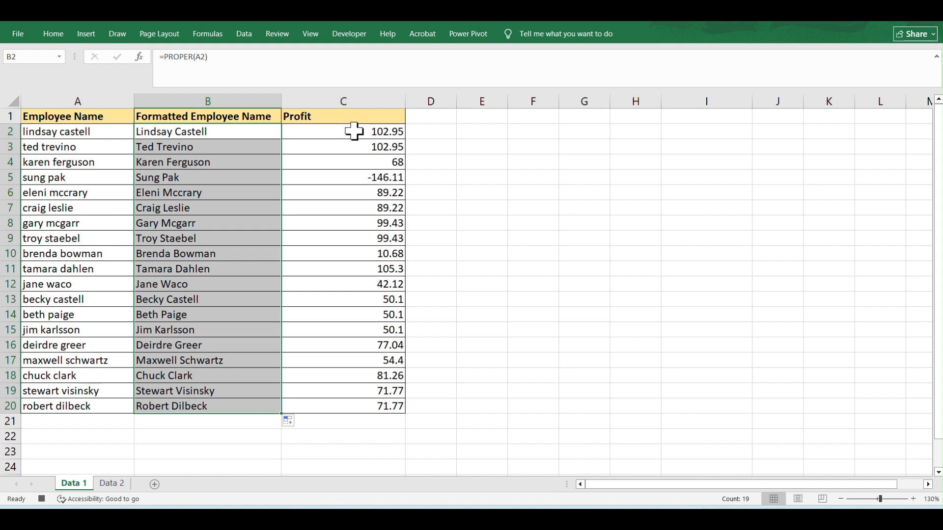
# - Add the header "Status" in cell D1, beside the Profit column
pyautogui.click(415, 116)
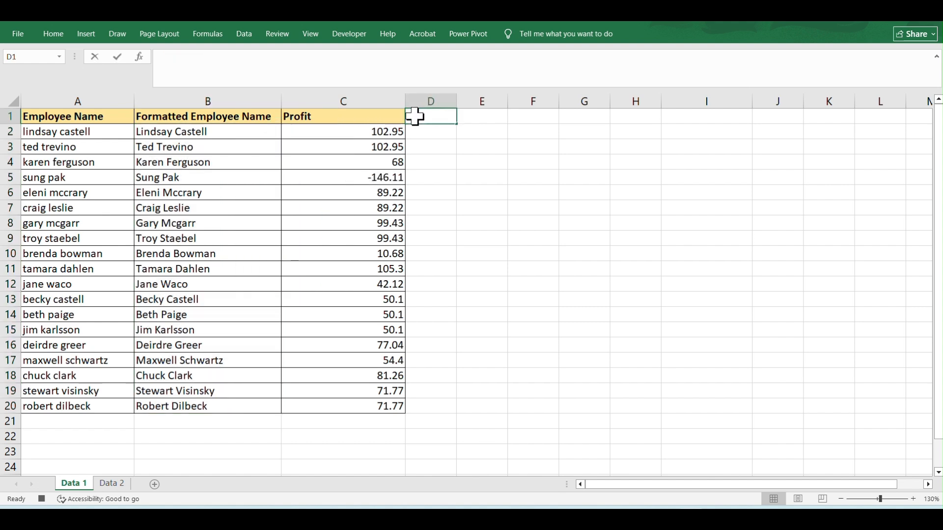
pyautogui.write('Status')
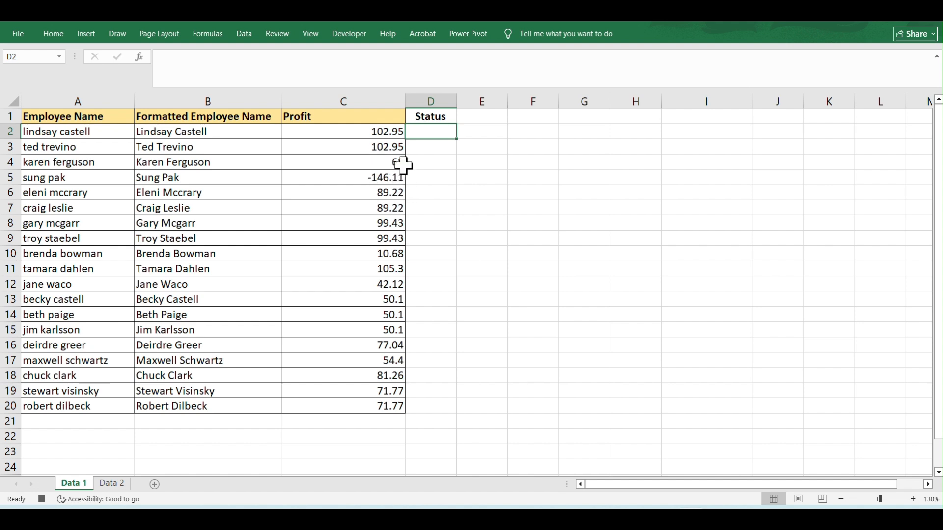
# - Enter =IF(C2>0,"Profit","Loss") in D2 and fill the formula down to D20
pyautogui.doubleClick(431, 130)
pyautogui.write('=if')
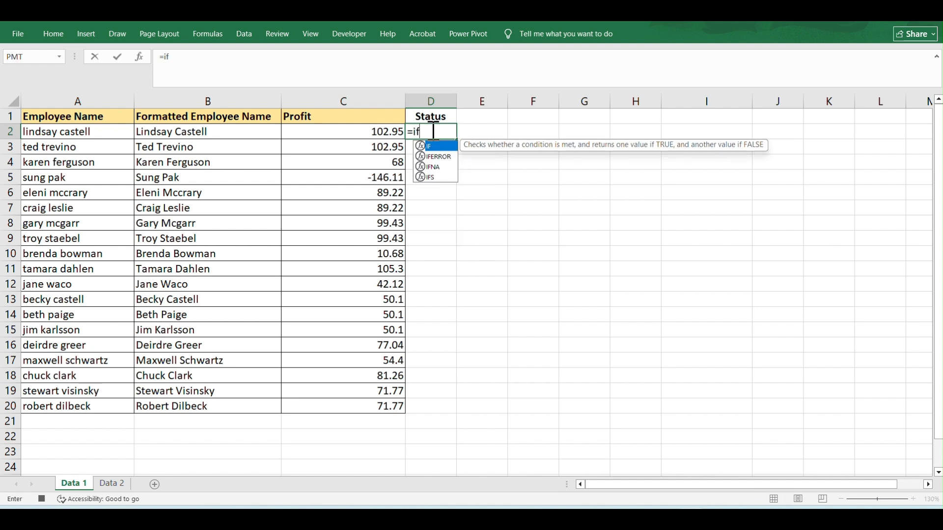
pyautogui.press('Tab')
pyautogui.click(392, 131)
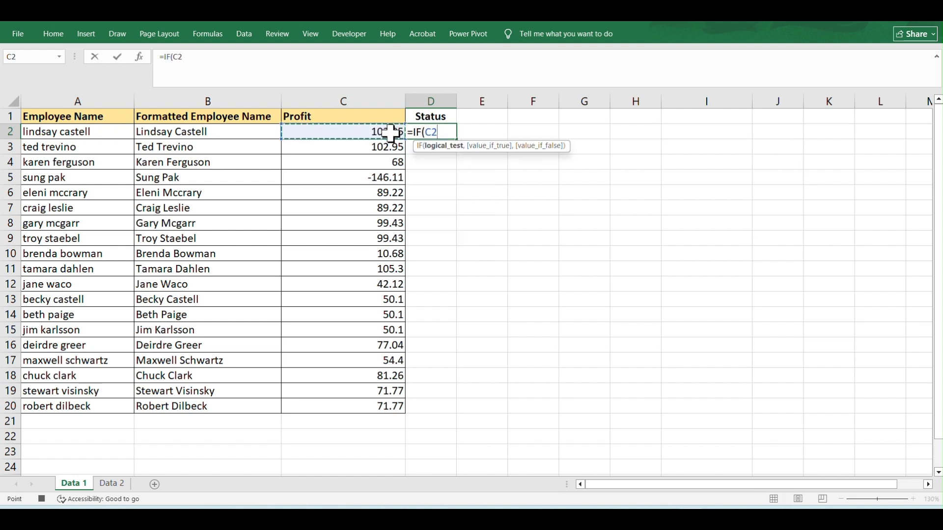
pyautogui.write('>0')
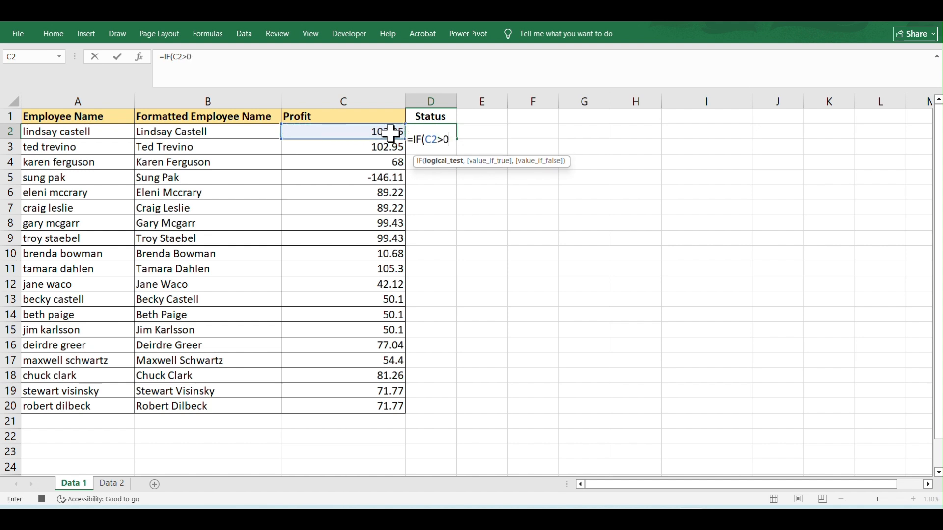
pyautogui.write(',"P')
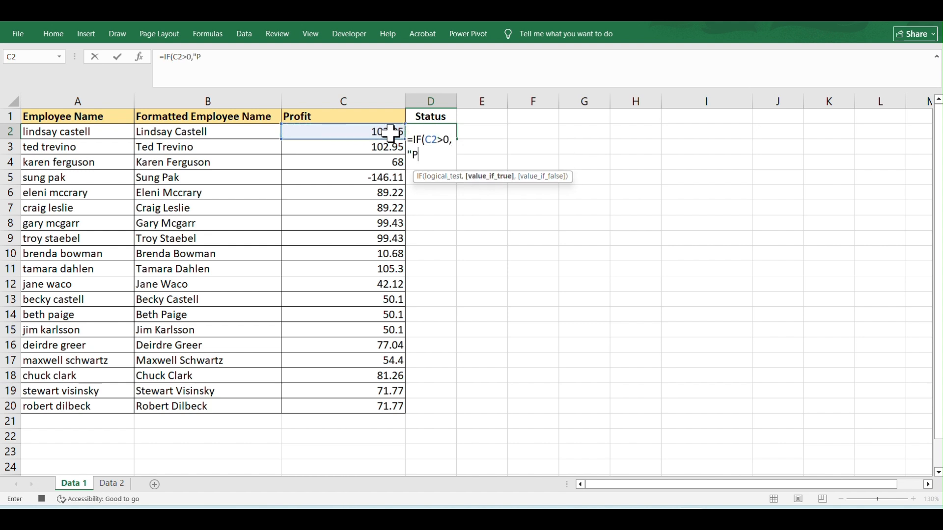
pyautogui.write('rofit",')
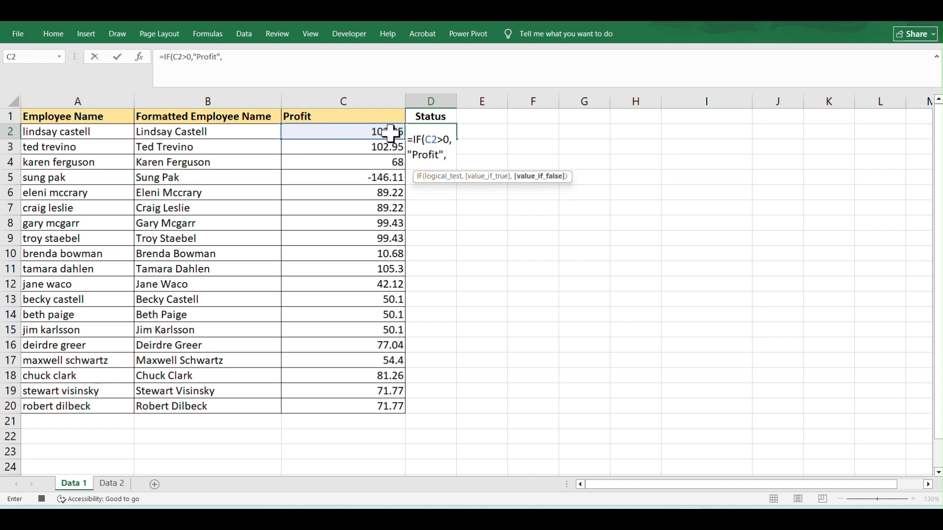
pyautogui.write('Loss')
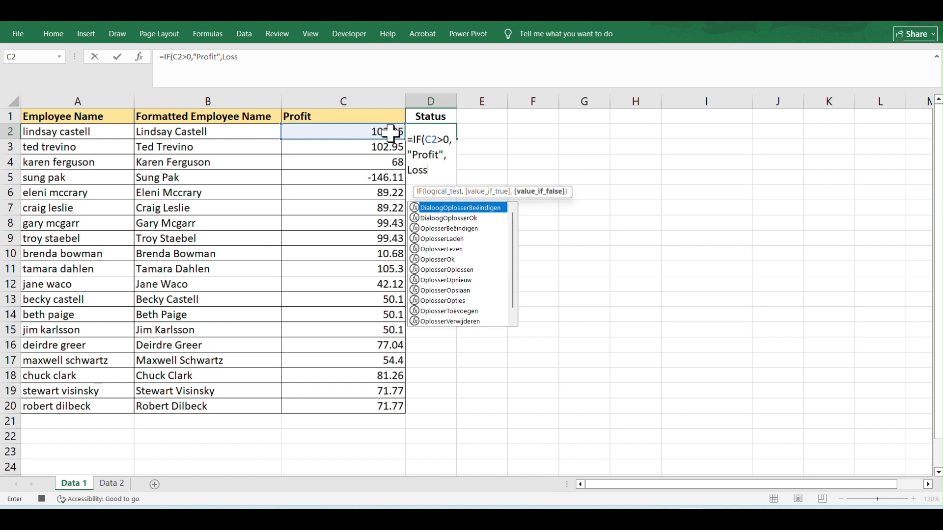
pyautogui.write('"')
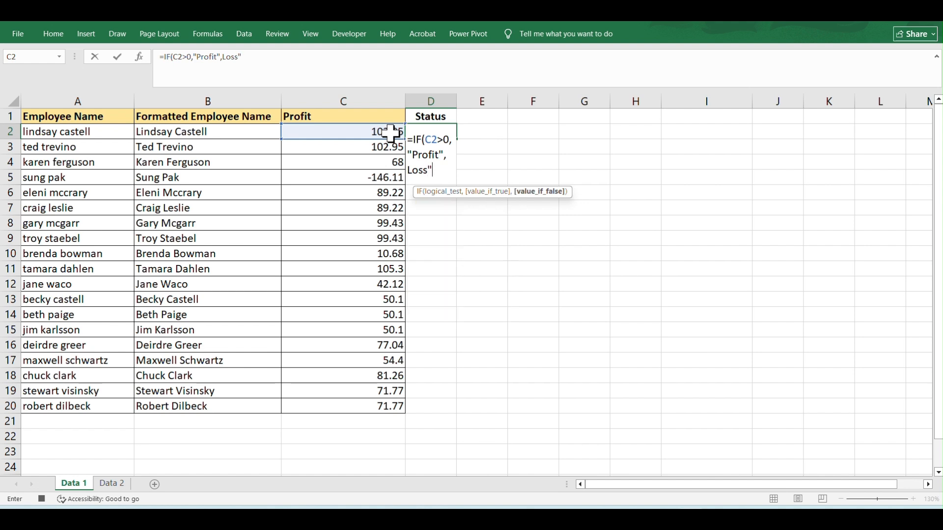
pyautogui.click(411, 171)
pyautogui.write('"')
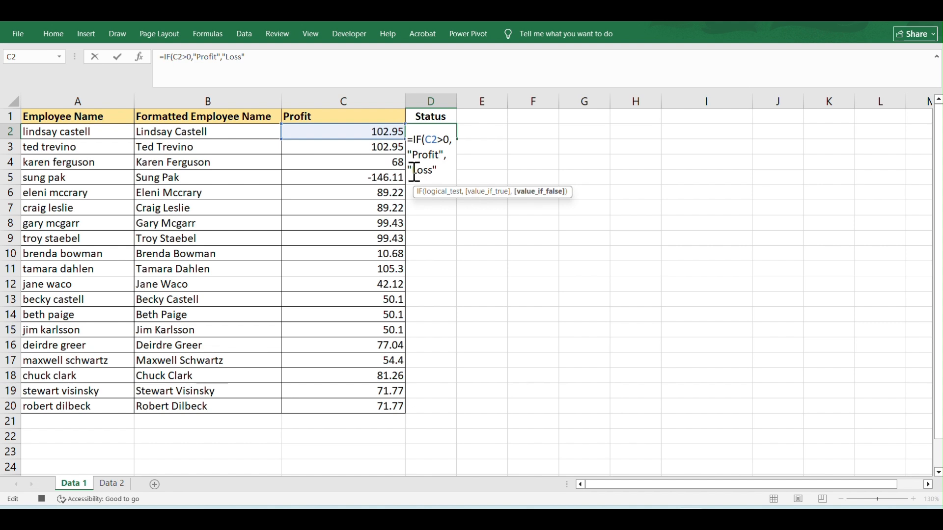
pyautogui.click(443, 170)
pyautogui.press('Return')
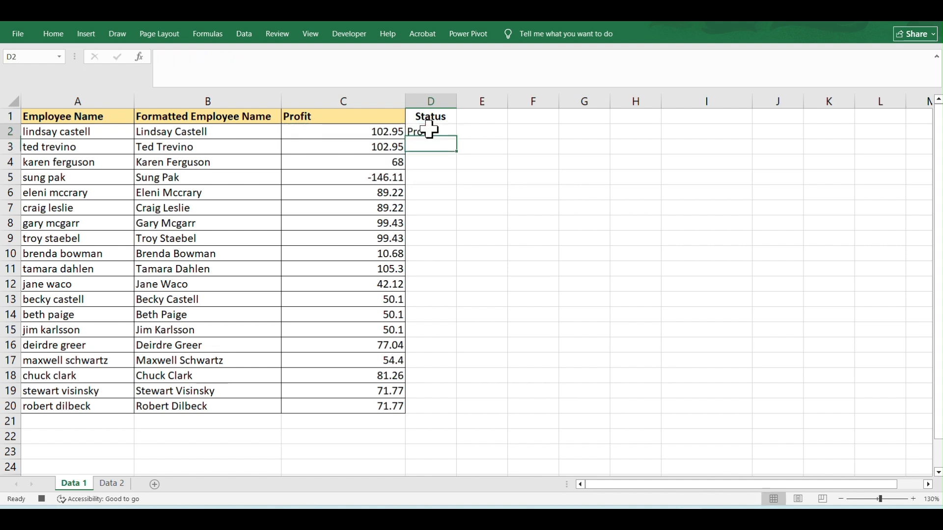
pyautogui.click(429, 129)
pyautogui.doubleClick(457, 139)
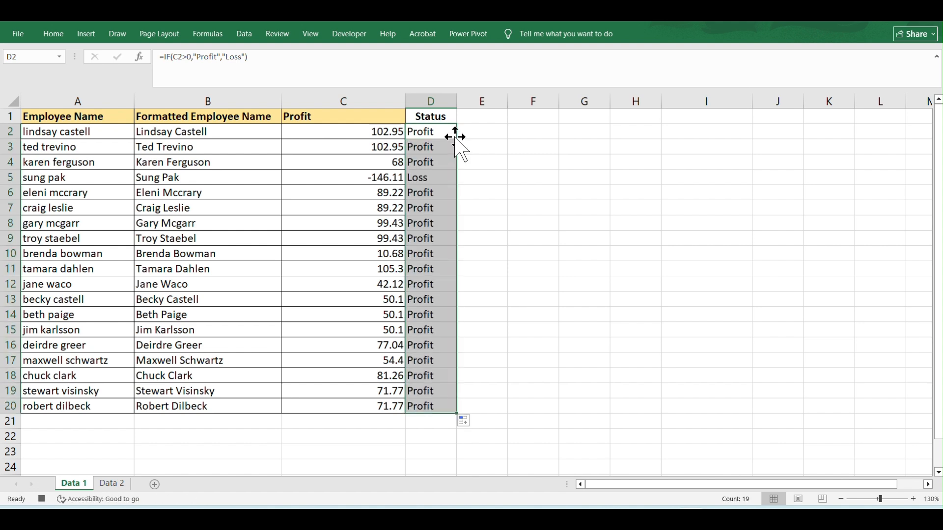
# - Apply all borders to the whole table, A1:D20, so the Status column matches the other columns
pyautogui.click(78, 119)
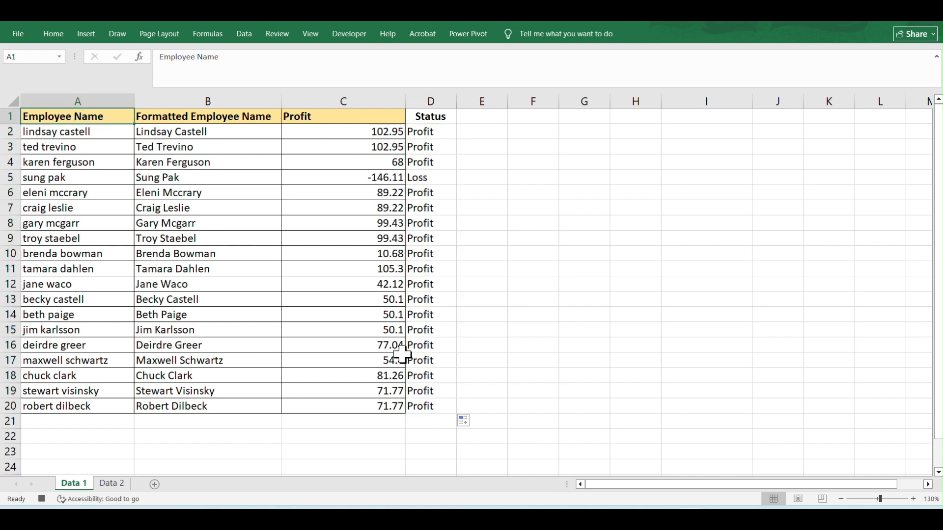
pyautogui.keyDown('shift'); pyautogui.click(446, 404); pyautogui.keyUp('shift')
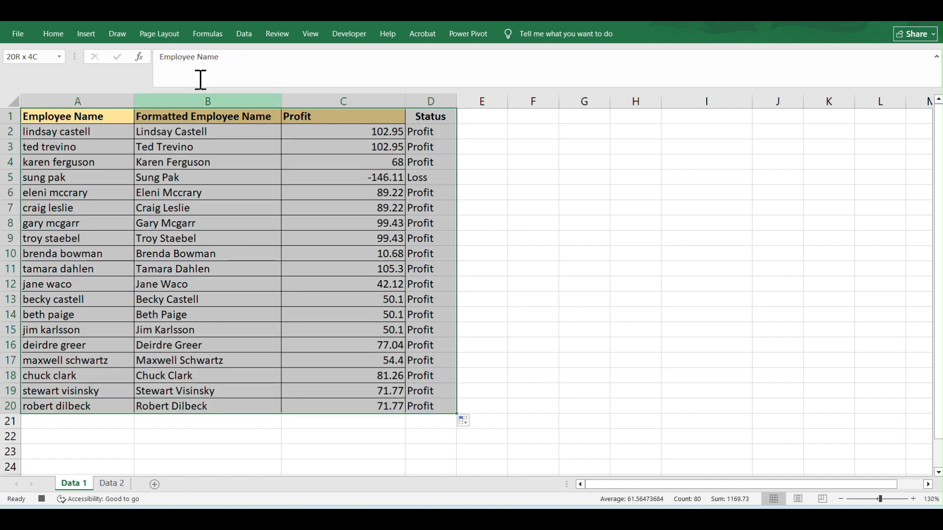
pyautogui.click(60, 29)
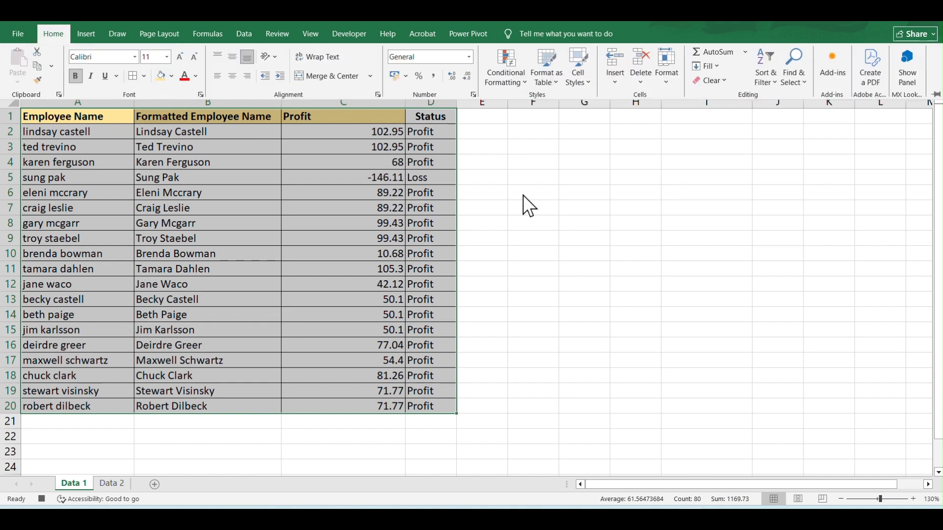
pyautogui.click(440, 220)
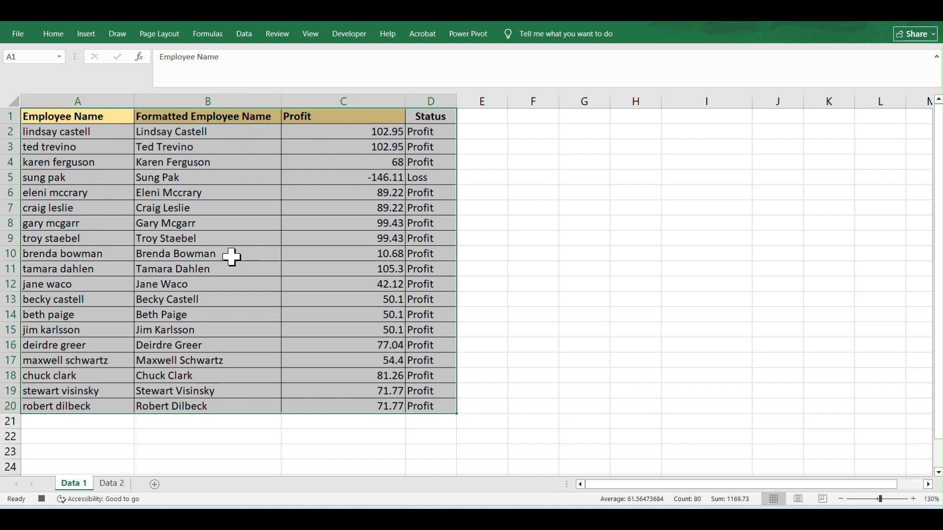
# - Apply the Red - White - Blue color scale as conditional formatting to the Profit values in C2:C20
pyautogui.click(339, 128)
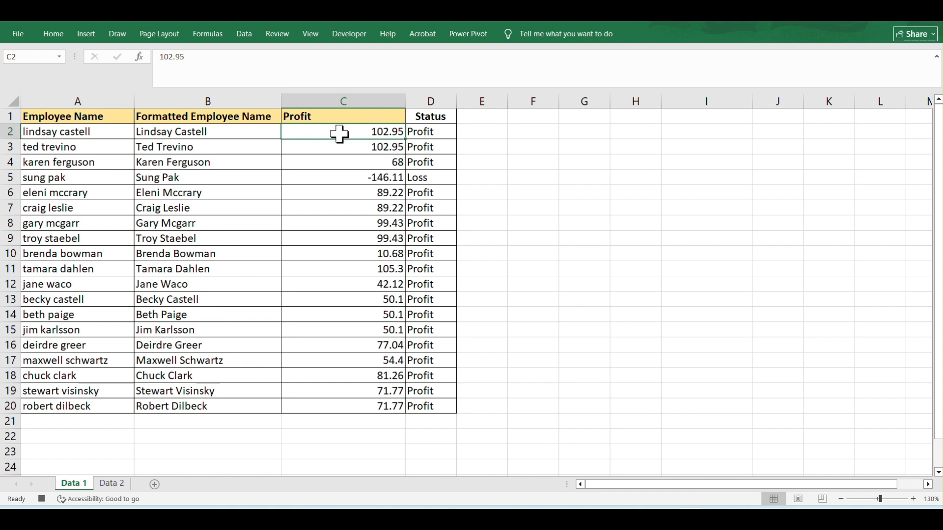
pyautogui.keyDown('shift'); pyautogui.click(351, 406); pyautogui.keyUp('shift')
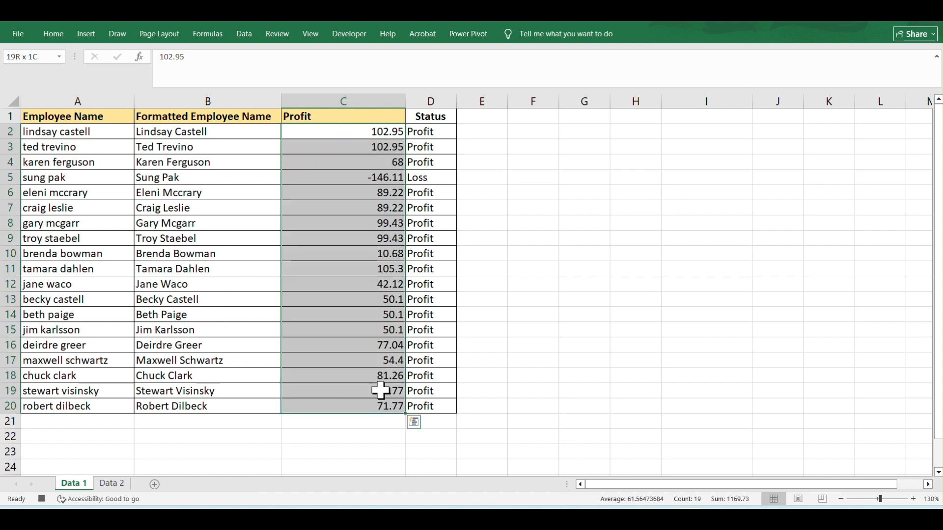
pyautogui.click(60, 35)
pyautogui.click(526, 83)
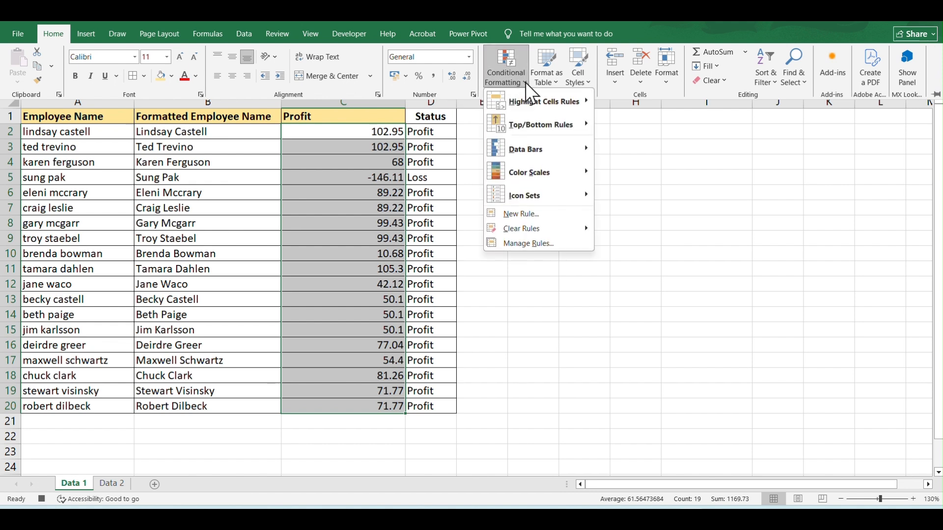
pyautogui.moveTo(553, 170)
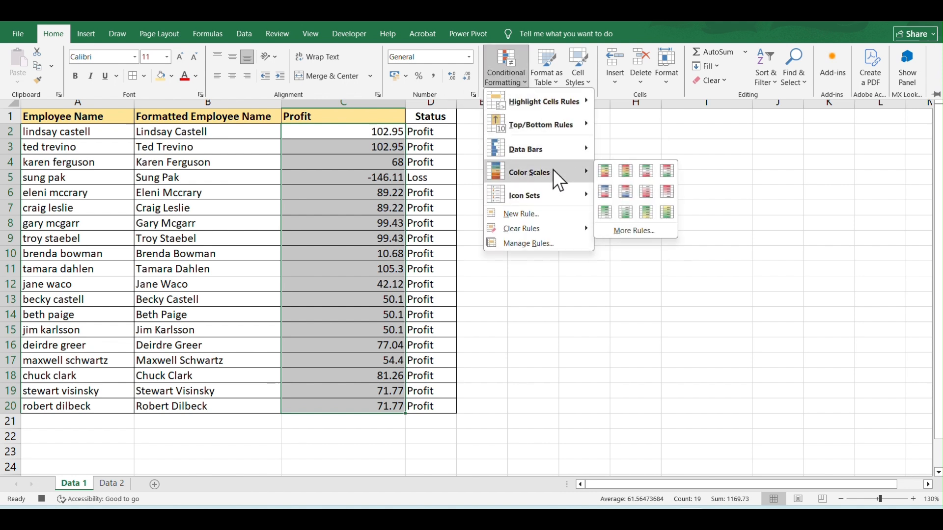
pyautogui.click(626, 191)
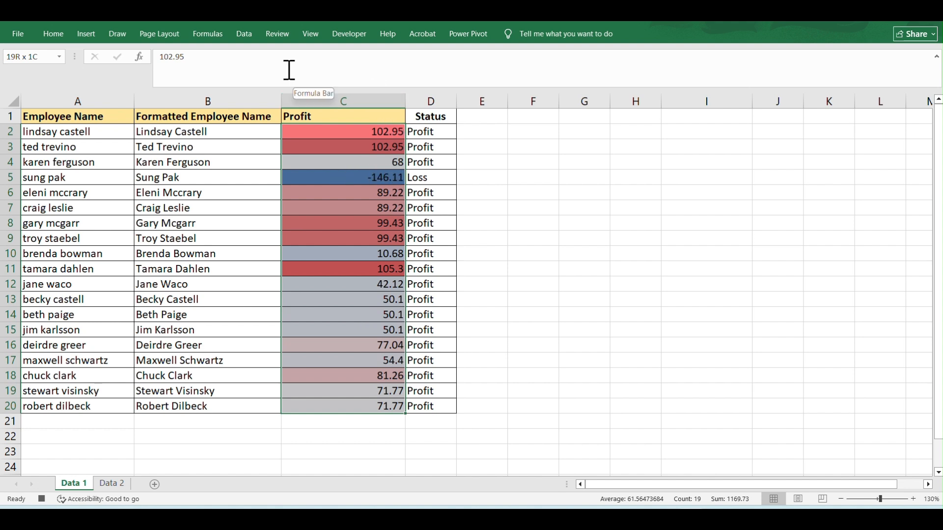
# - Stop recording the macro and switch to the Data 2 sheet
pyautogui.click(341, 31)
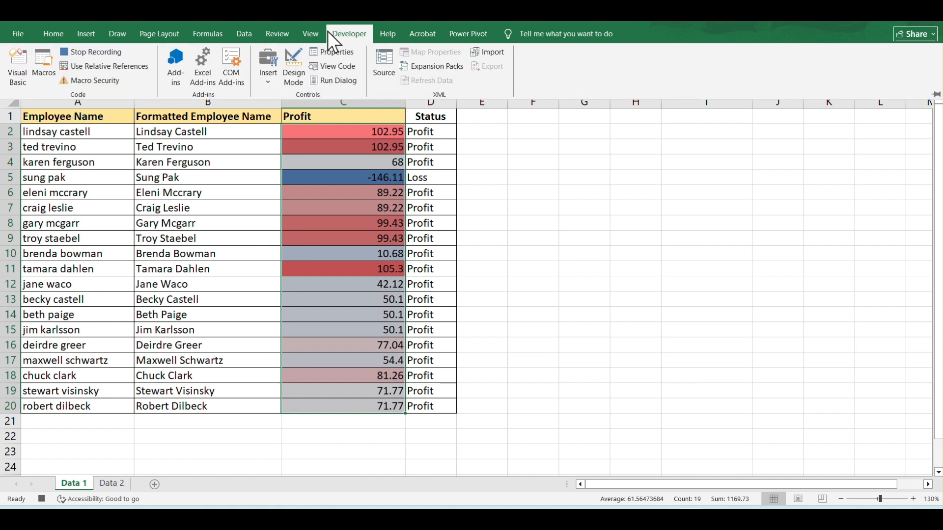
pyautogui.click(90, 51)
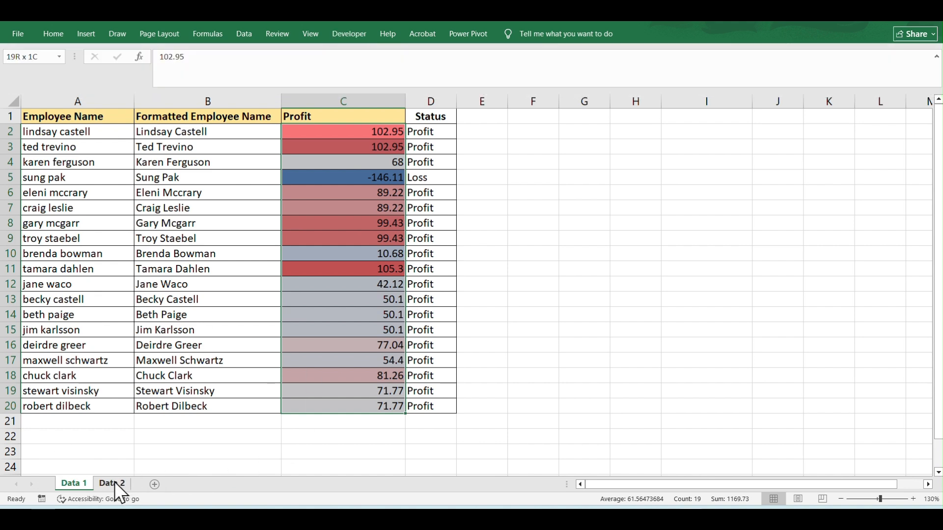
pyautogui.click(114, 483)
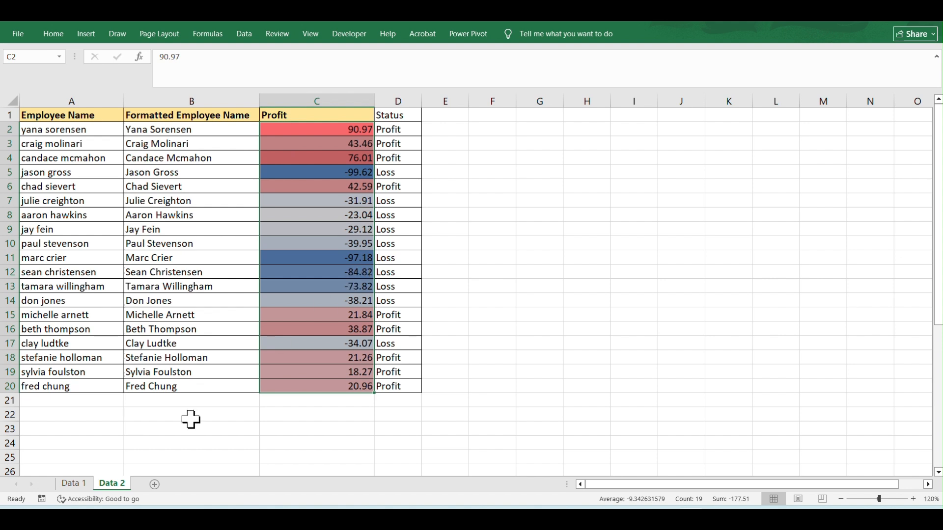
# - Compare the formatted table on the Data 1 sheet with the one on Data 2
pyautogui.click(64, 485)
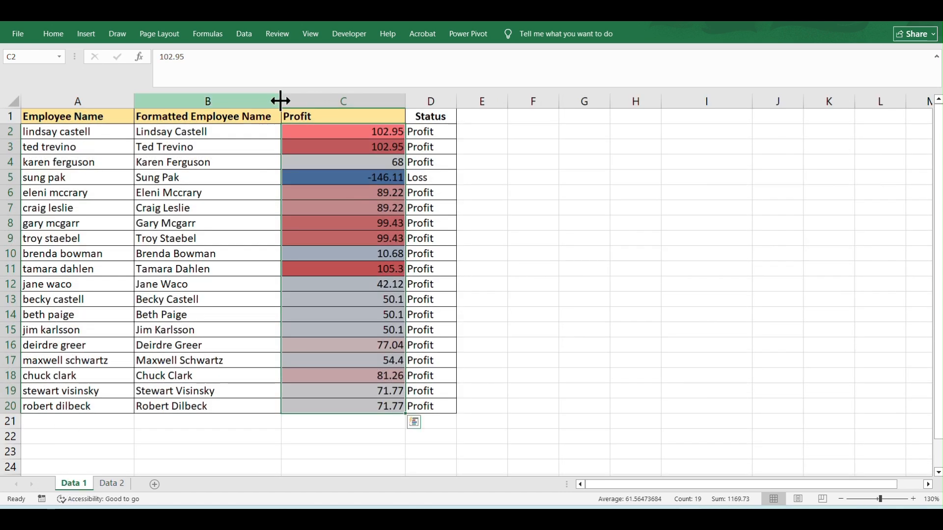
pyautogui.click(116, 486)
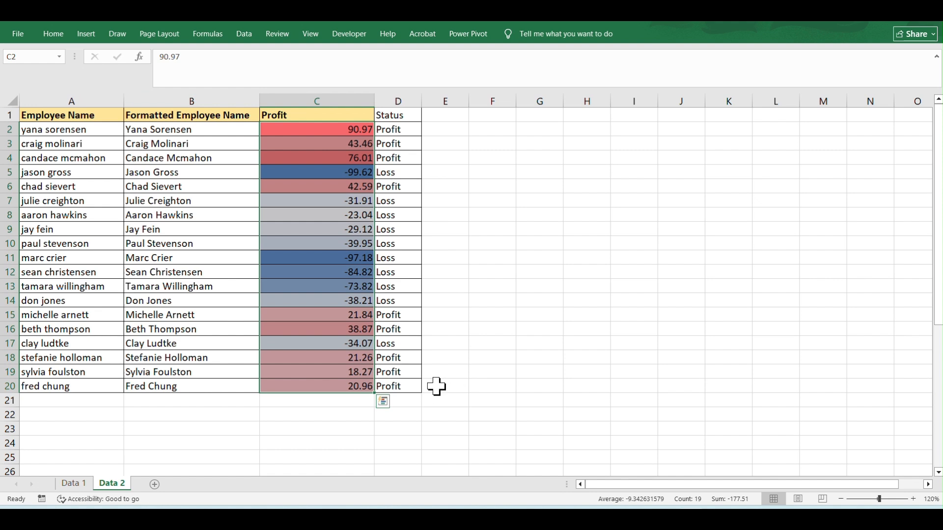